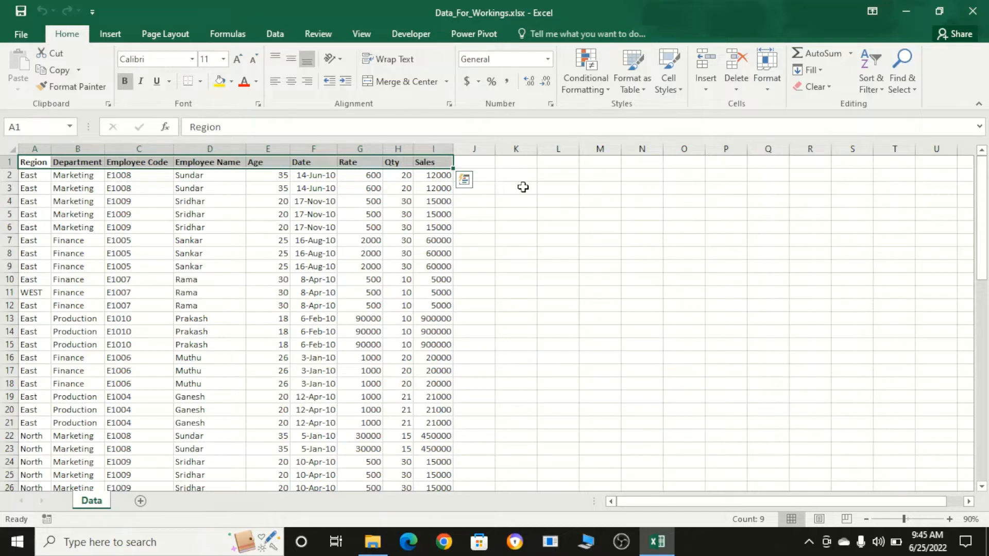
- Turn on filters for the whole data table, from the Region header through the last Sales row (A1:I65)
{"action": "key", "text": "ctrl+shift+Left"}
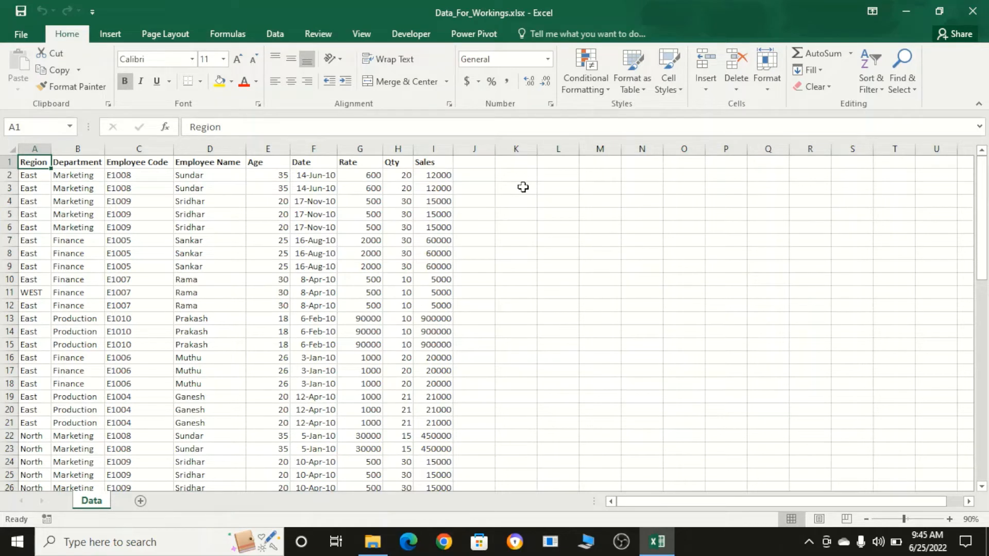
{"action": "key", "text": "ctrl+shift+Right"}
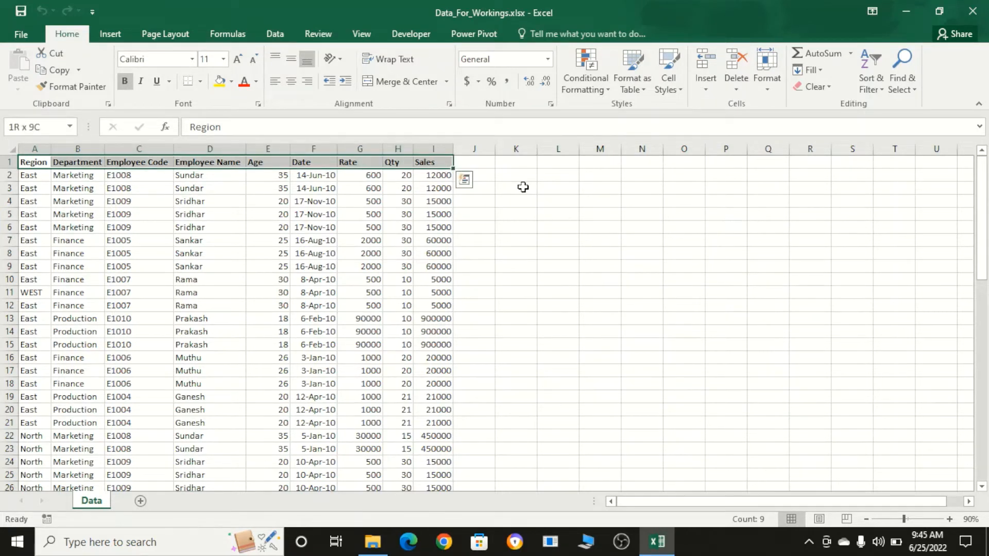
{"action": "key", "text": "ctrl+shift+Down"}
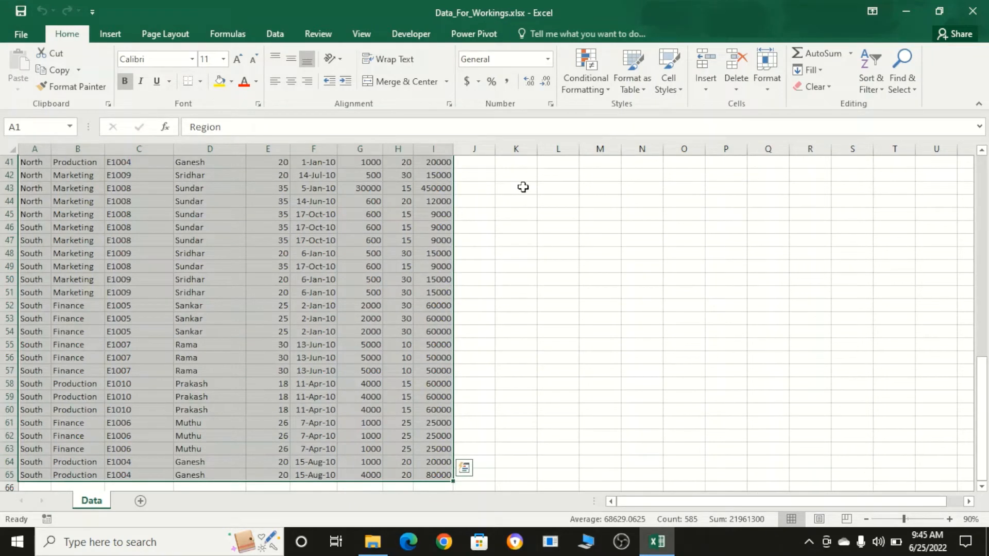
{"action": "key", "text": "ctrl+shift+l"}
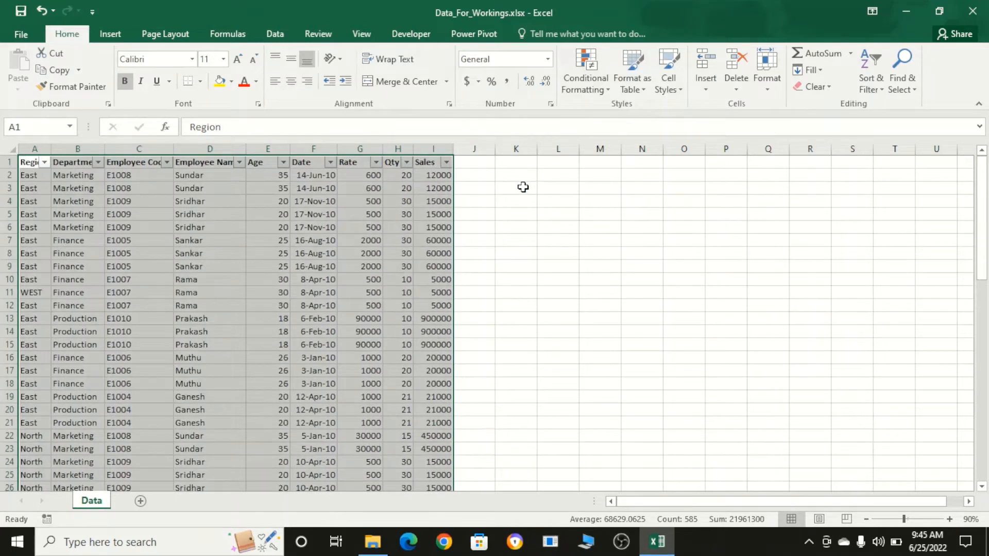
- Filter the Region column to show only East
{"action": "key", "text": "Right"}
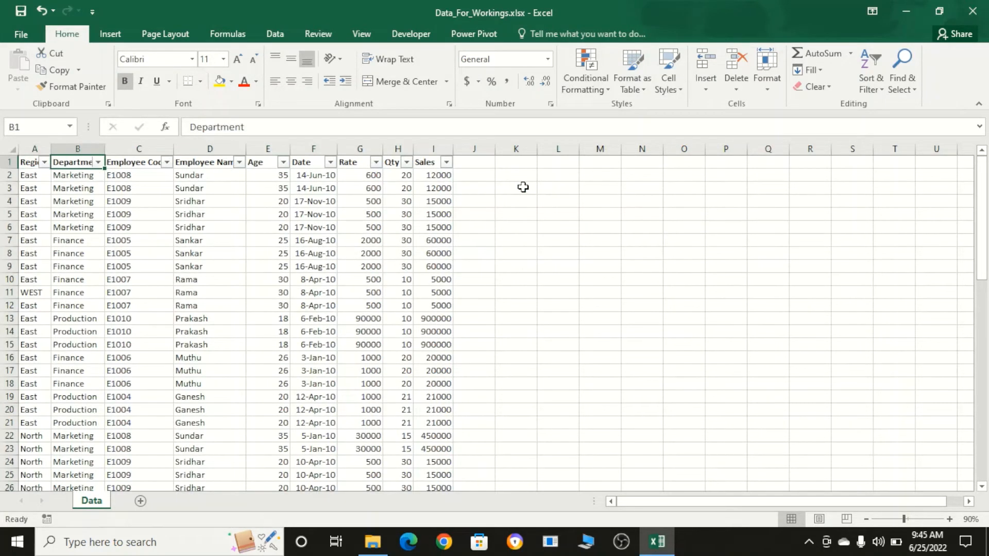
{"action": "key", "text": "Left"}
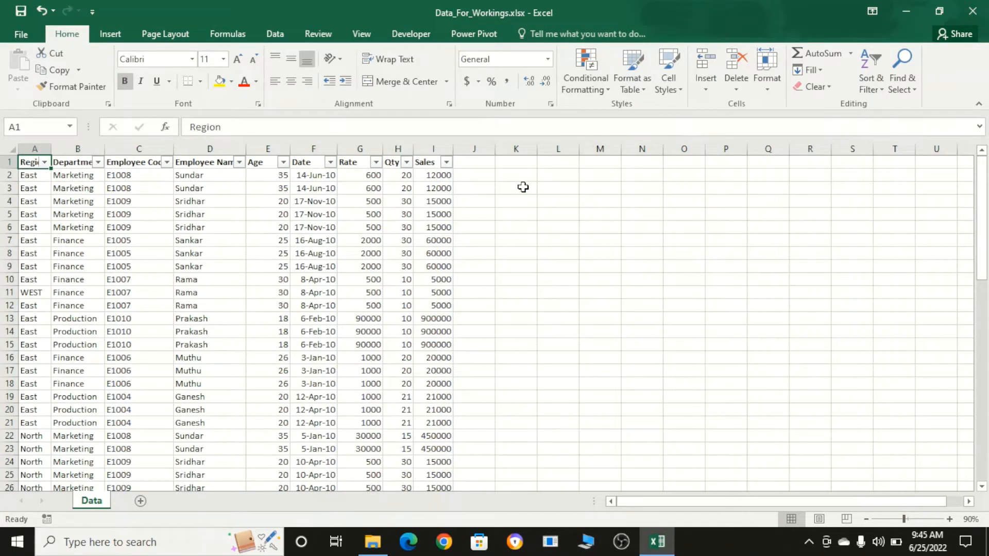
{"action": "key", "text": "alt+Down"}
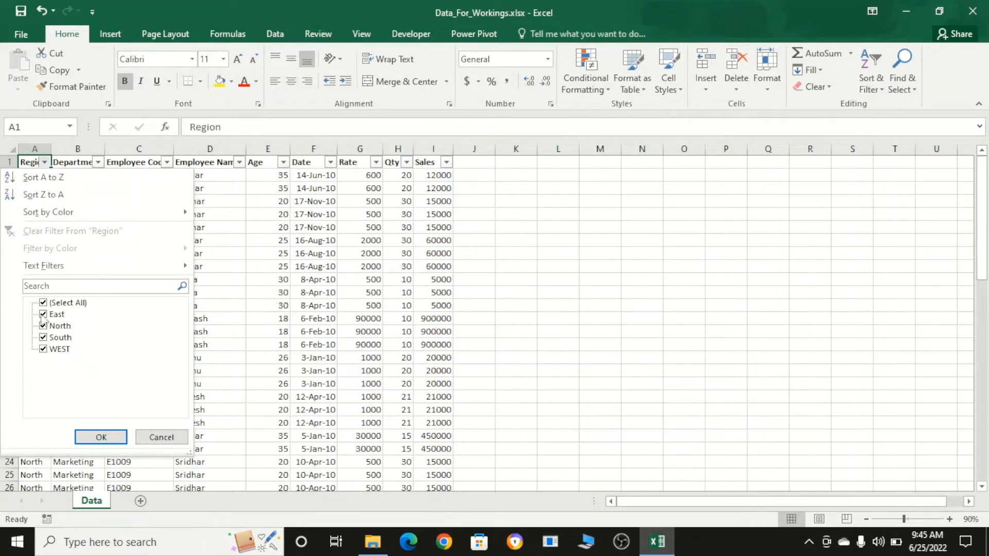
{"action": "left_click", "coordinate": [43, 303]}
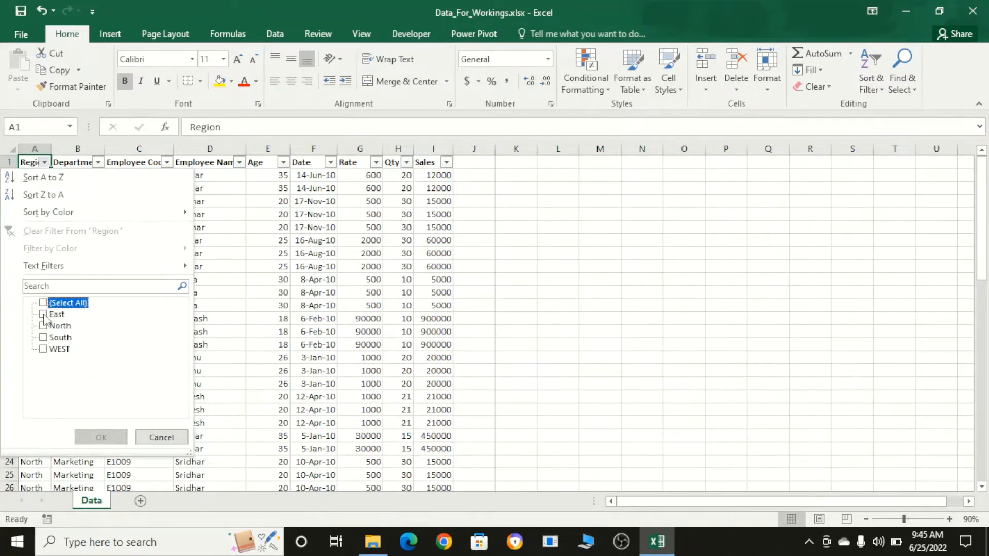
{"action": "left_click", "coordinate": [43, 315]}
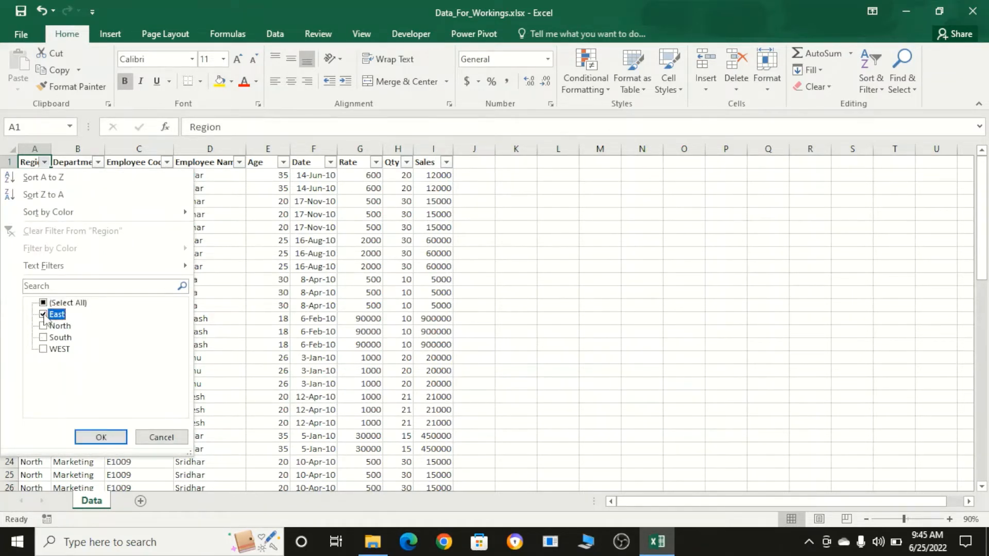
{"action": "left_click", "coordinate": [101, 438]}
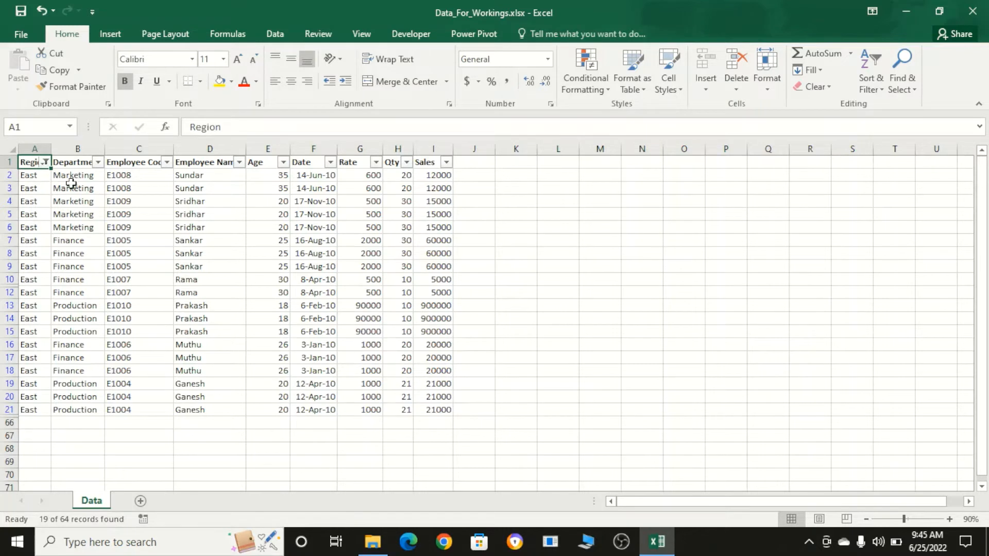
- Filter the Department column to show only Finance
{"action": "left_click", "coordinate": [98, 162]}
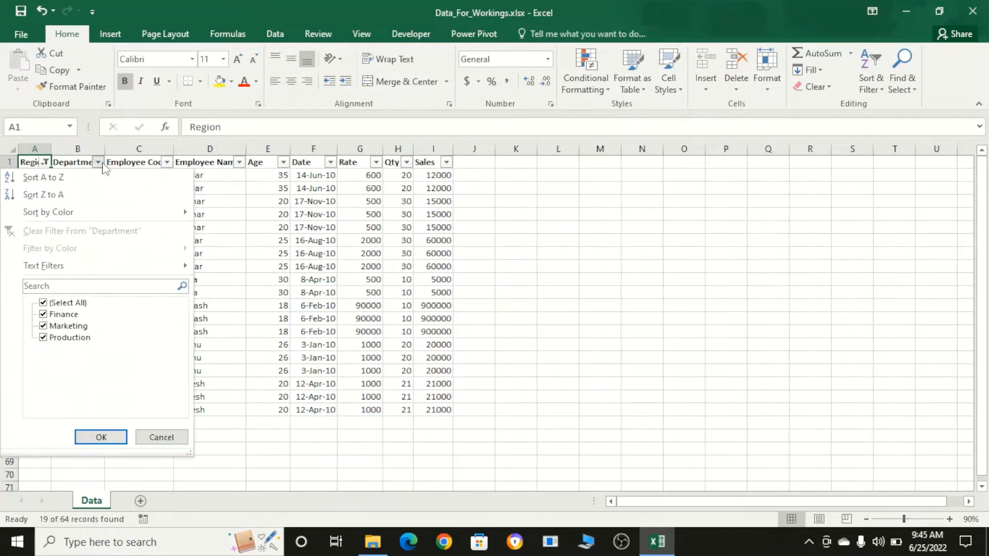
{"action": "left_click", "coordinate": [61, 304]}
{"action": "left_click", "coordinate": [61, 315]}
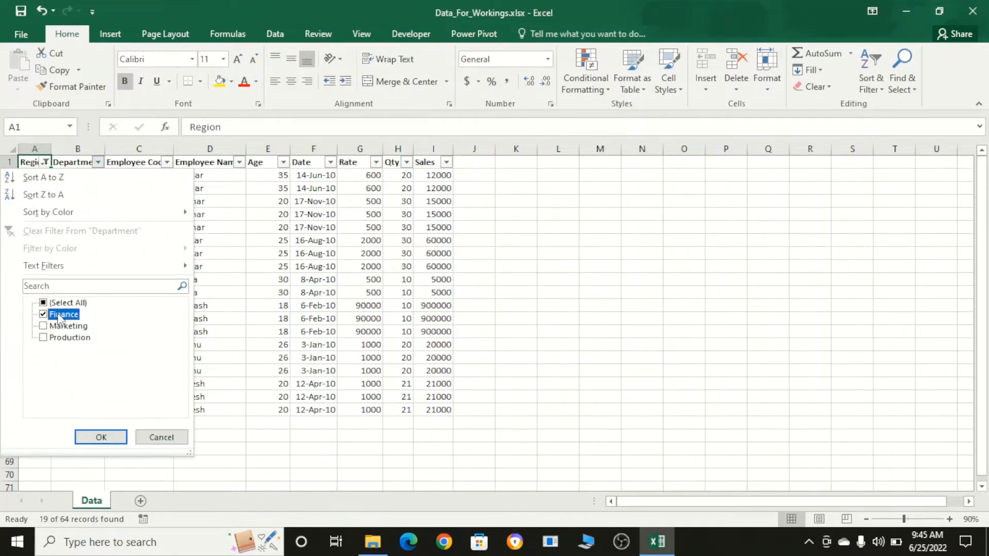
{"action": "left_click", "coordinate": [99, 437]}
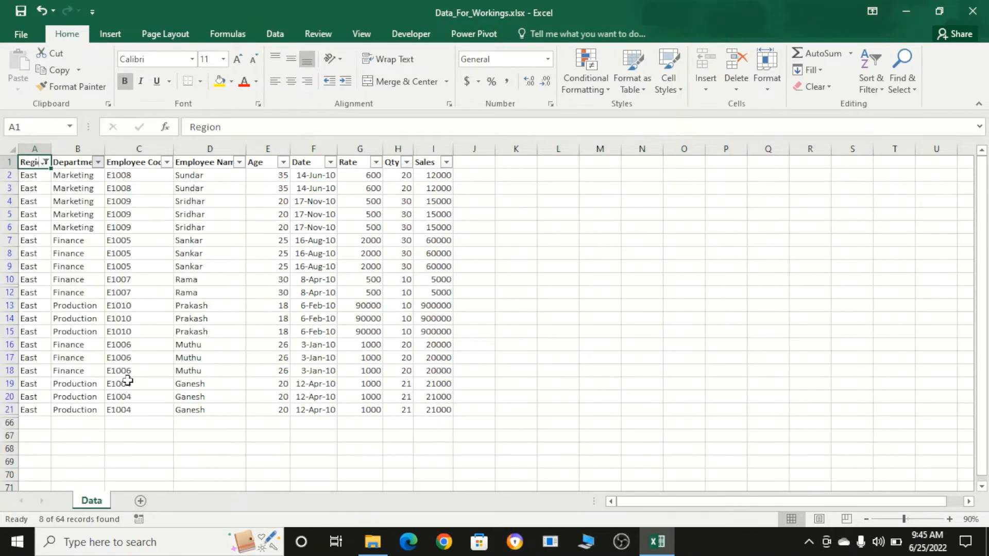
- Filter the Employee Name column to the first listed employee and select the filtered Sales values to check their sum
{"action": "left_click", "coordinate": [239, 163]}
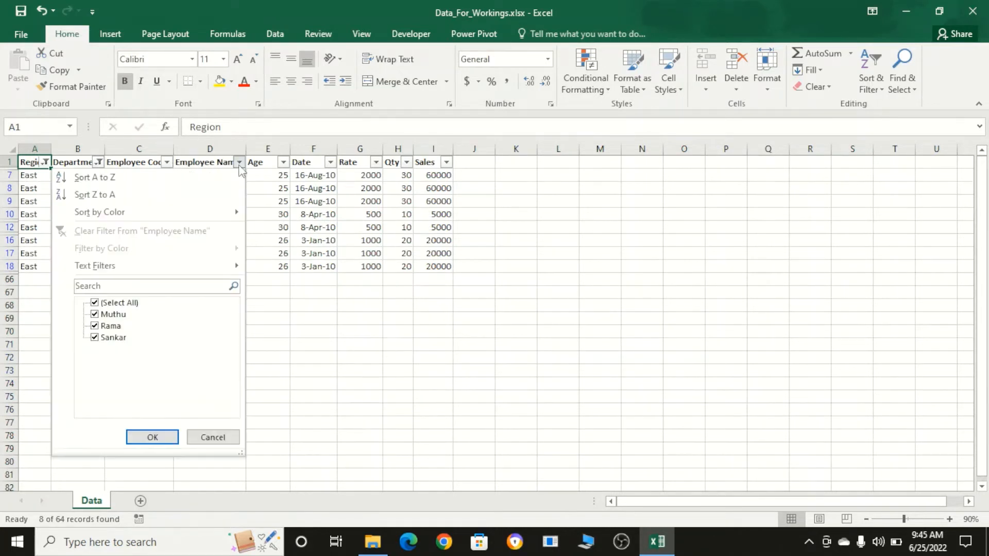
{"action": "left_click", "coordinate": [128, 304]}
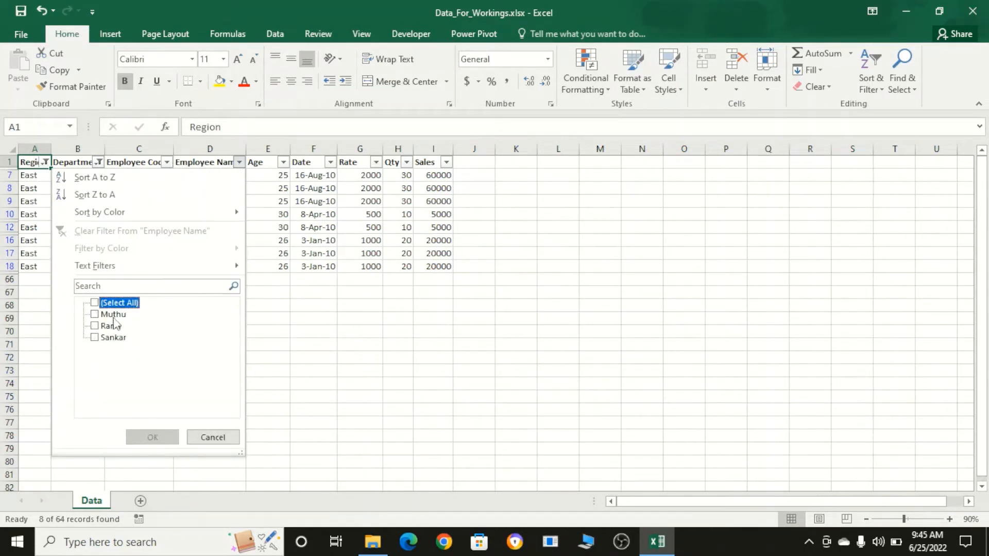
{"action": "left_click", "coordinate": [112, 315]}
{"action": "left_click", "coordinate": [138, 436]}
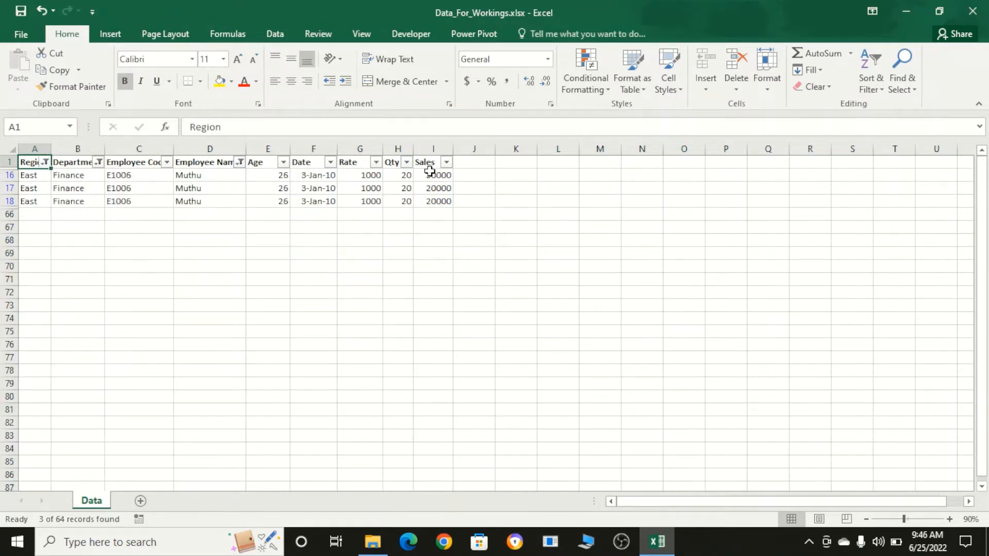
{"action": "left_click_drag", "start_coordinate": [433, 179], "coordinate": [445, 215]}
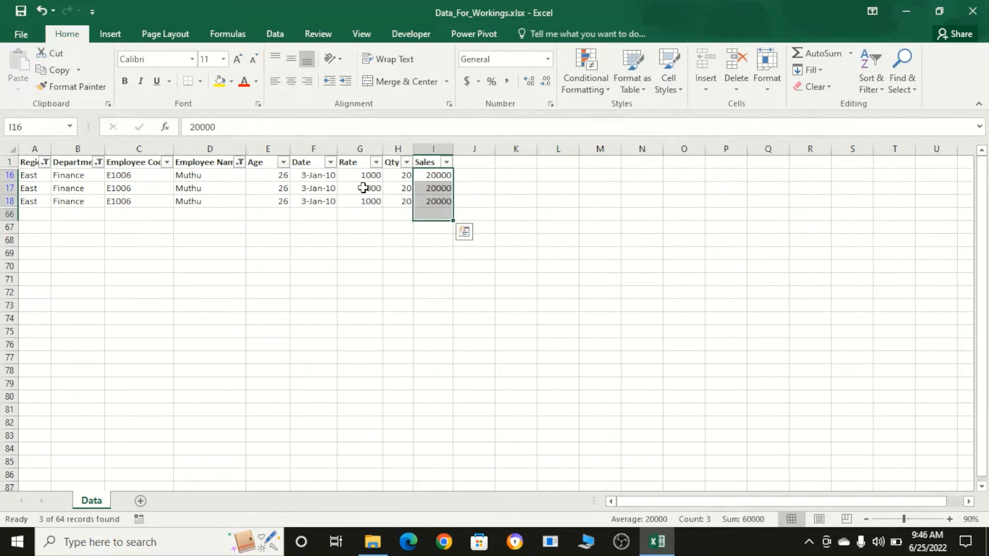
- Remove the filters from the data table, with the Region header cell A1 selected
{"action": "left_click", "coordinate": [258, 163]}
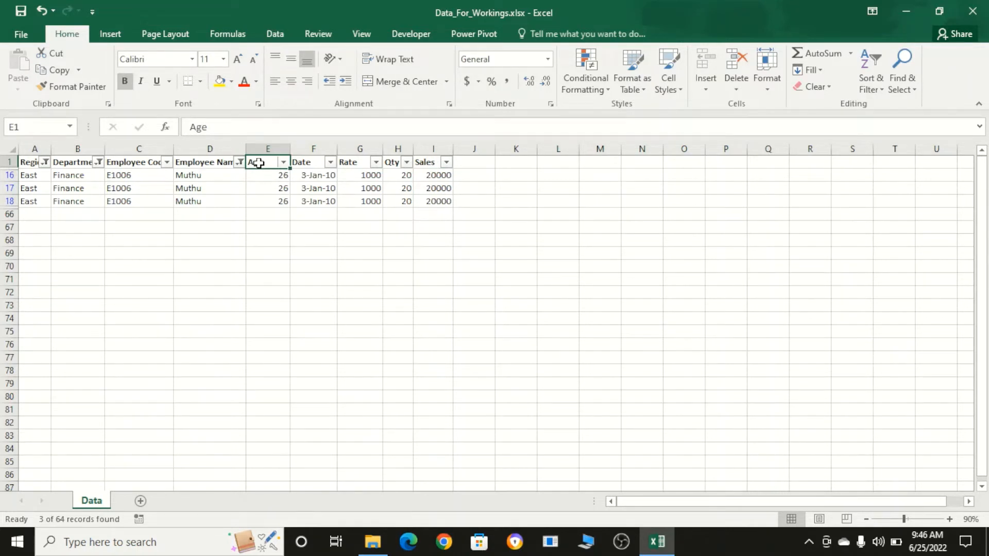
{"action": "key", "text": "ctrl+Left"}
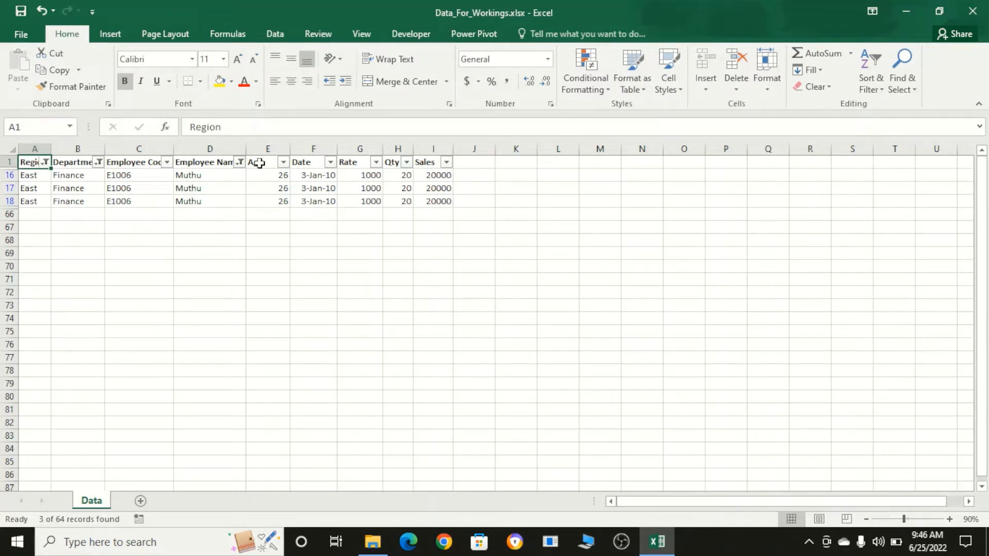
{"action": "key", "text": "ctrl+shift+l"}
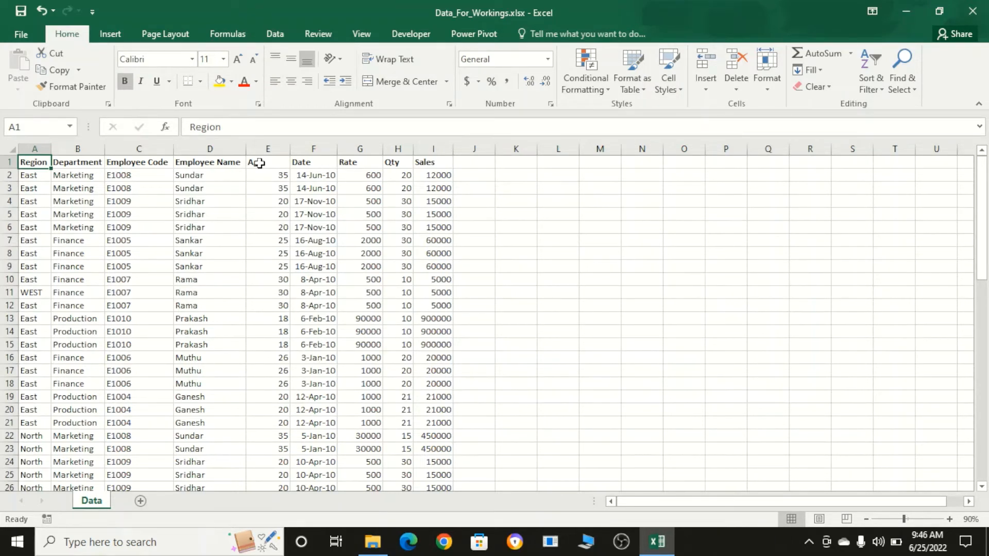
- Create a PivotTable on a new sheet from the whole data table (A1:I65) with the PivotTable and PivotChart Wizard, using its default options
{"action": "key", "text": "ctrl+shift+Right"}
{"action": "key", "text": "ctrl+shift+Down"}
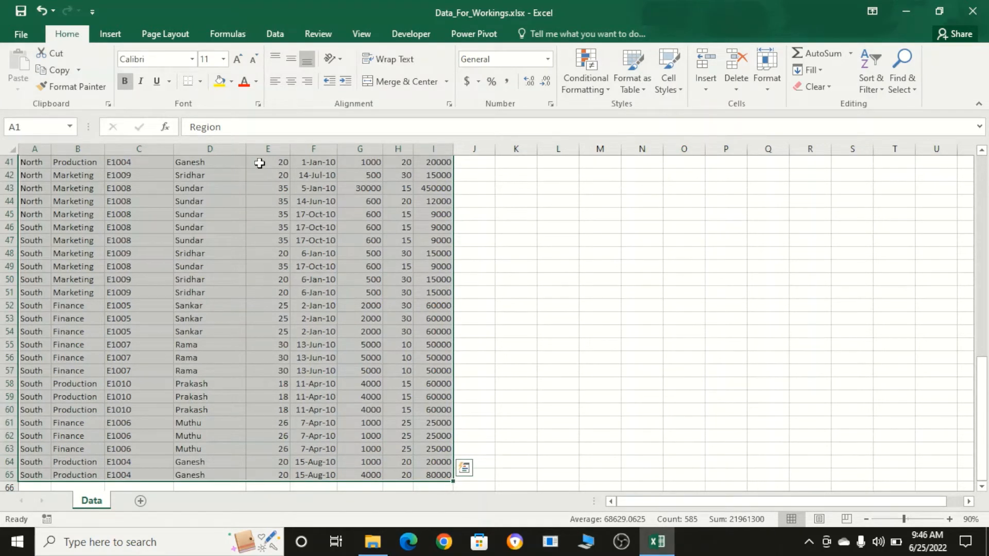
{"action": "key", "text": "alt"}
{"action": "key", "text": "d"}
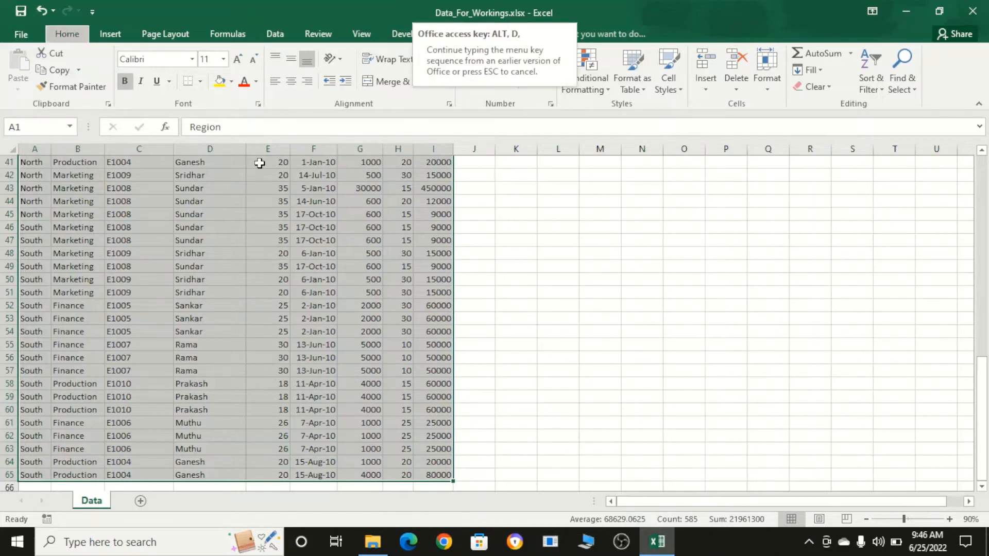
{"action": "key", "text": "p"}
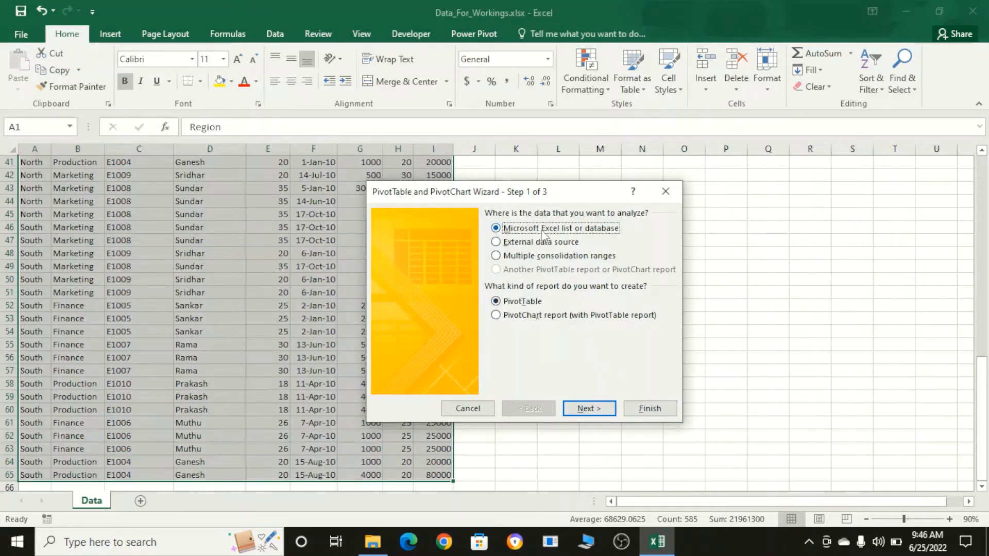
{"action": "left_click", "coordinate": [659, 411]}
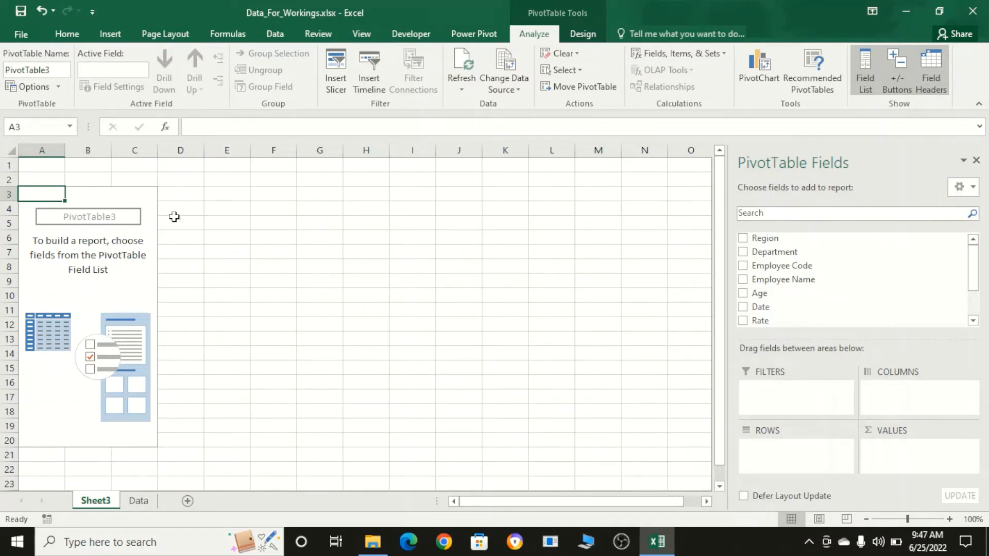
- Add Region as the PivotTable's column field and remove the Grand Total column
{"action": "left_click_drag", "start_coordinate": [754, 243], "coordinate": [910, 394]}
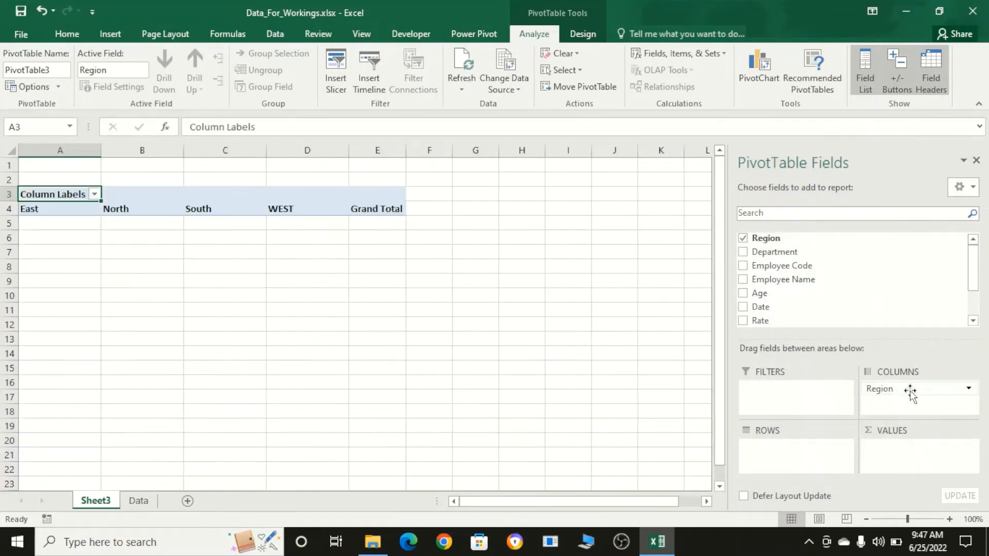
{"action": "left_click", "coordinate": [367, 207]}
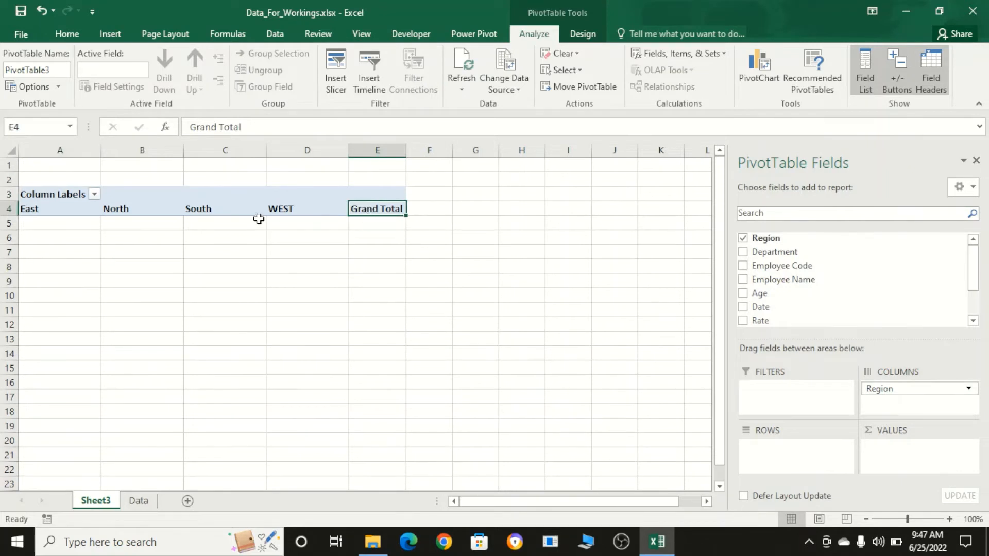
{"action": "right_click", "coordinate": [389, 212]}
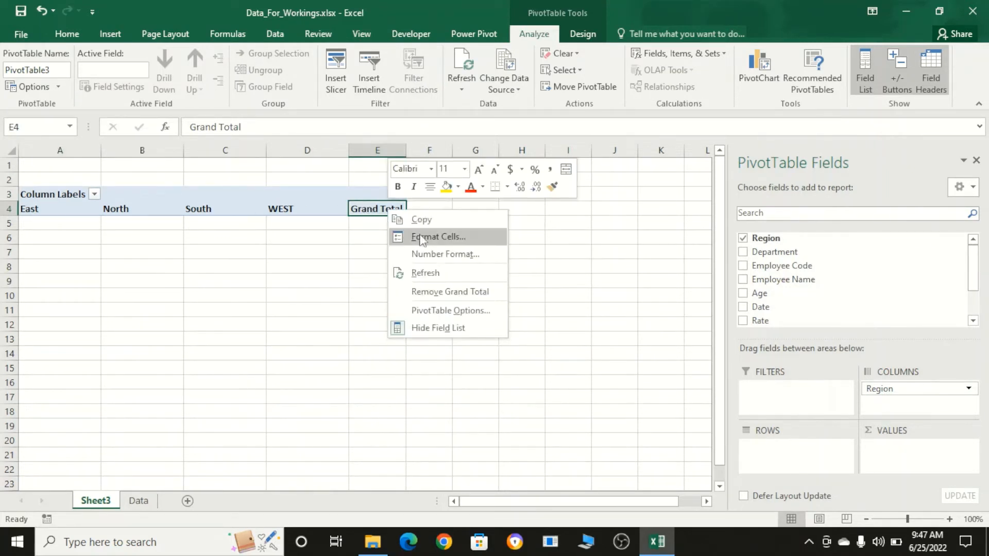
{"action": "left_click", "coordinate": [457, 292]}
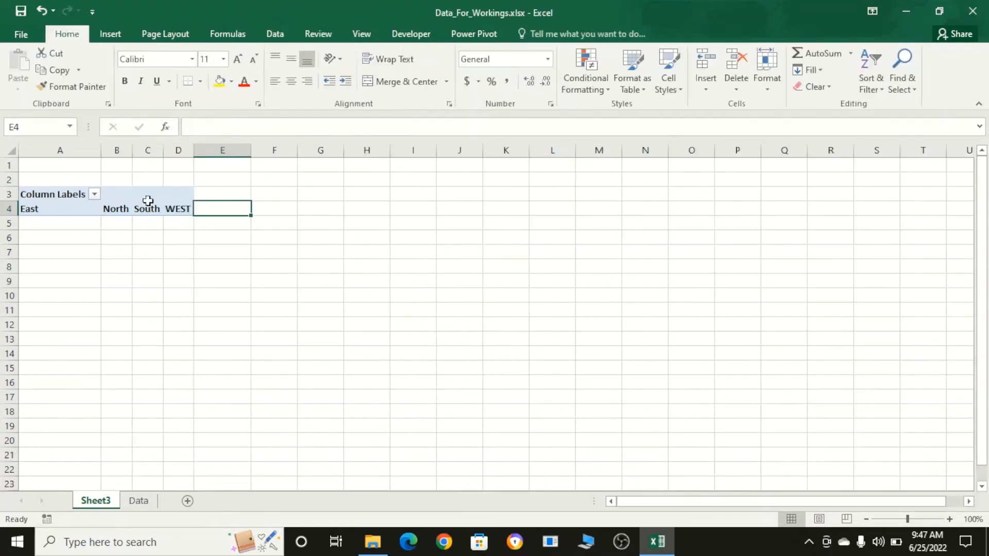
- Add Department as a row field of the PivotTable, with Employee Name nested below it
{"action": "left_click", "coordinate": [71, 209]}
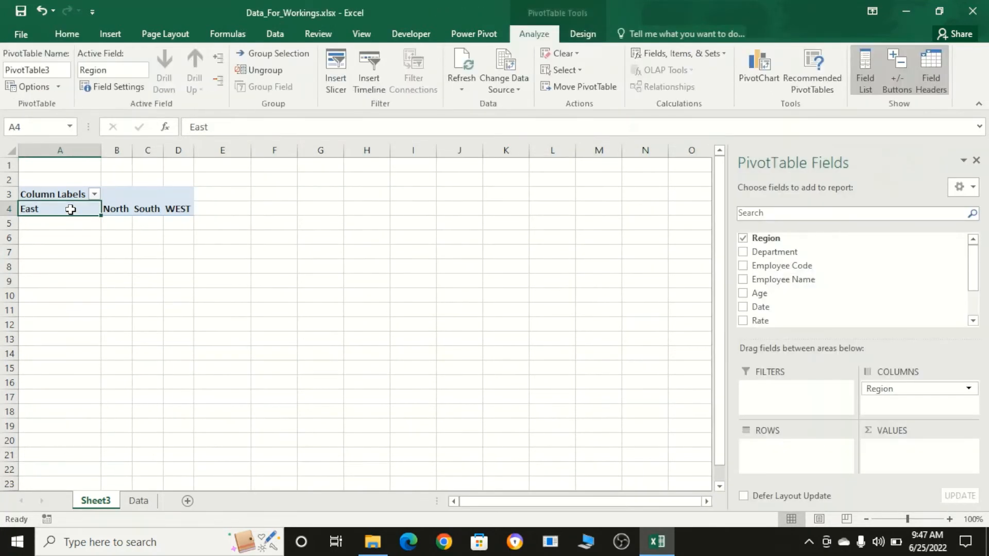
{"action": "left_click", "coordinate": [743, 252]}
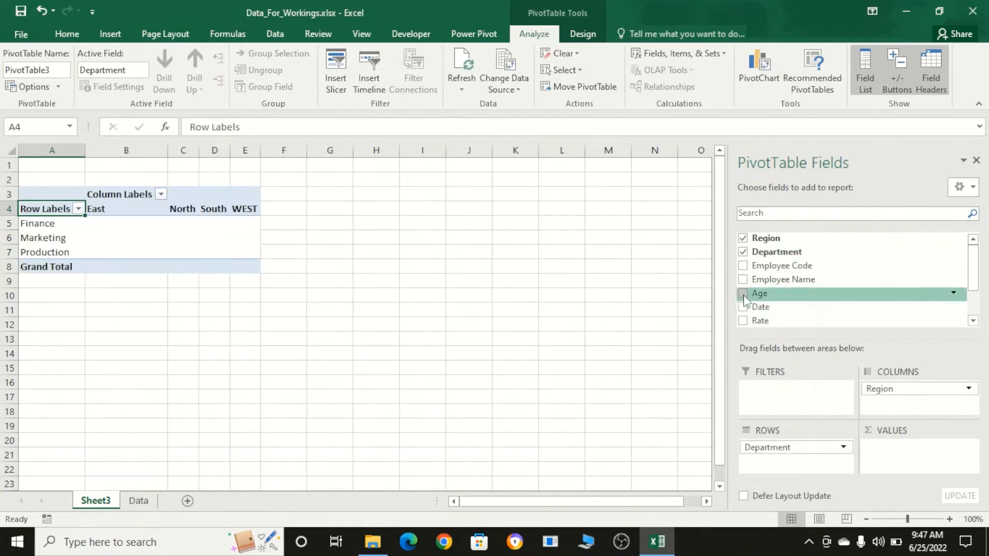
{"action": "left_click_drag", "start_coordinate": [744, 284], "coordinate": [771, 466]}
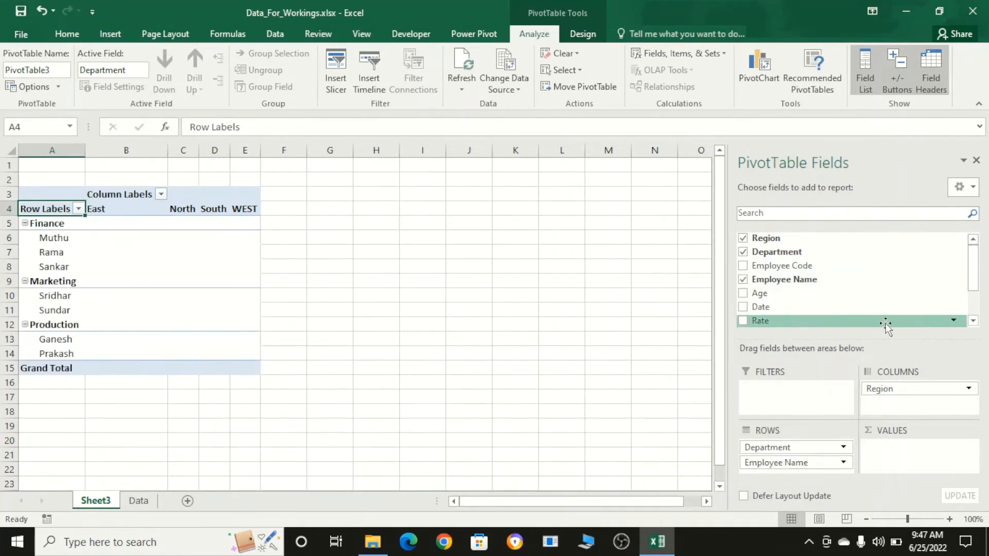
- Add Rate as a row field under Employee Name and add Qty as a summed value in the PivotTable
{"action": "left_click", "coordinate": [974, 322]}
{"action": "left_click", "coordinate": [973, 322]}
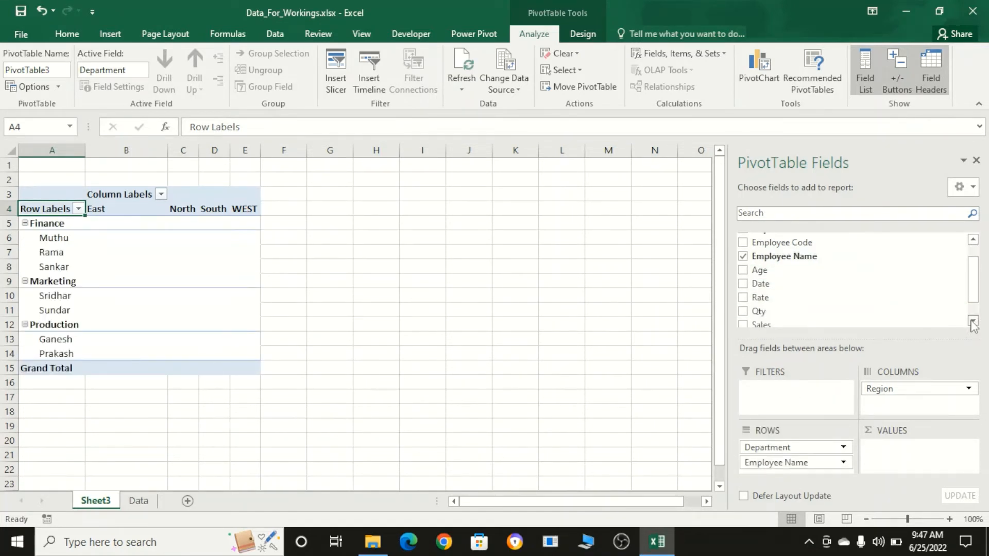
{"action": "left_click", "coordinate": [973, 322]}
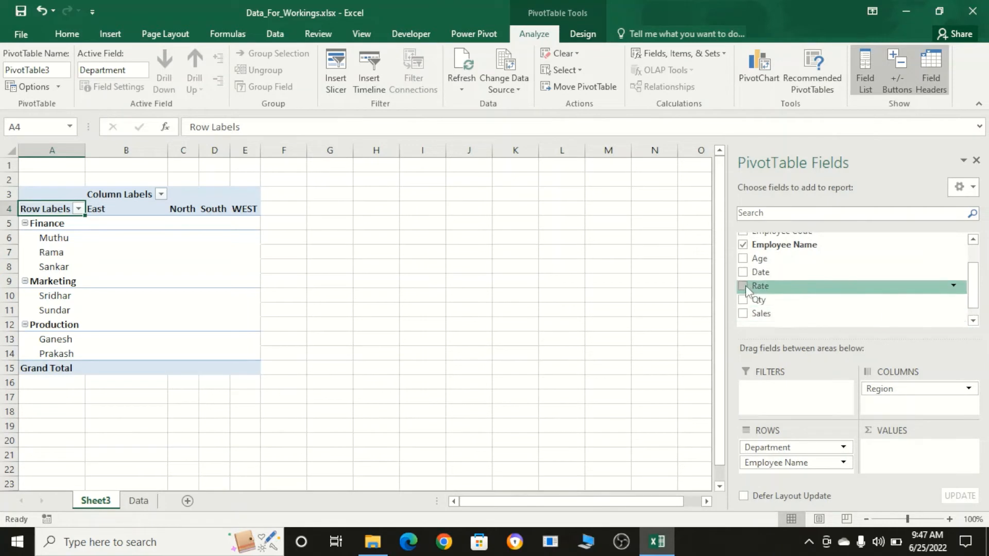
{"action": "left_click_drag", "start_coordinate": [746, 286], "coordinate": [783, 467]}
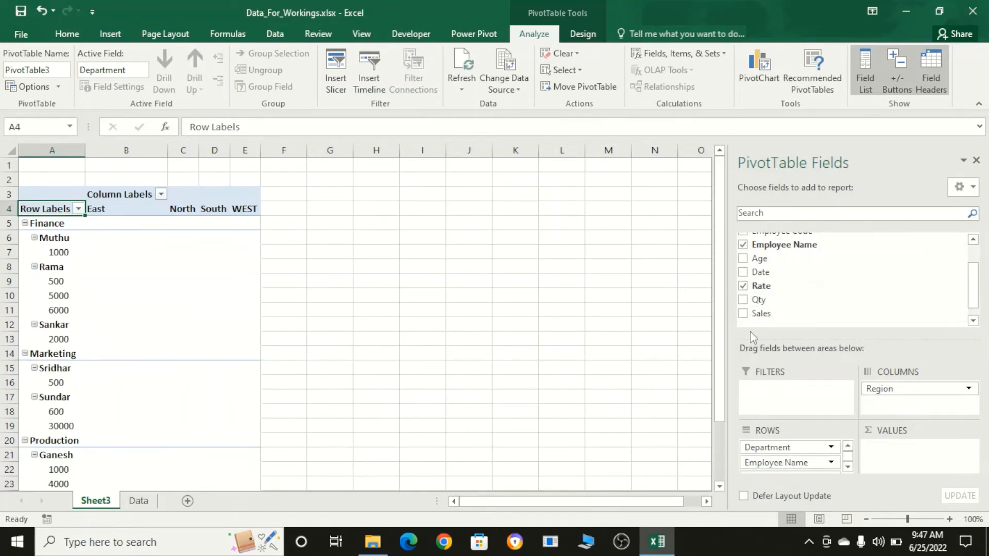
{"action": "left_click", "coordinate": [743, 300]}
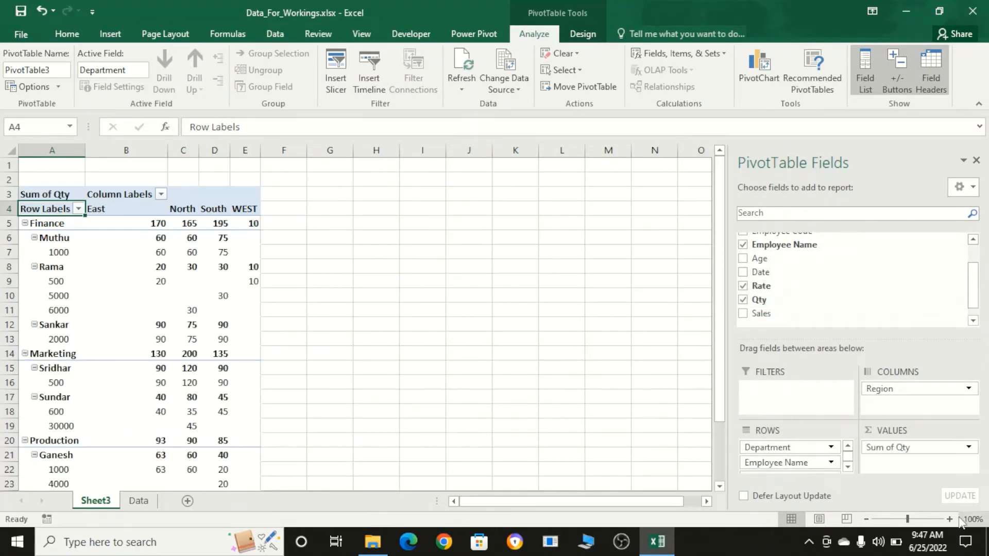
- Move Qty from the values to the row fields below Rate and add Sales as the PivotTable's summed value
{"action": "left_click_drag", "start_coordinate": [905, 448], "coordinate": [767, 468]}
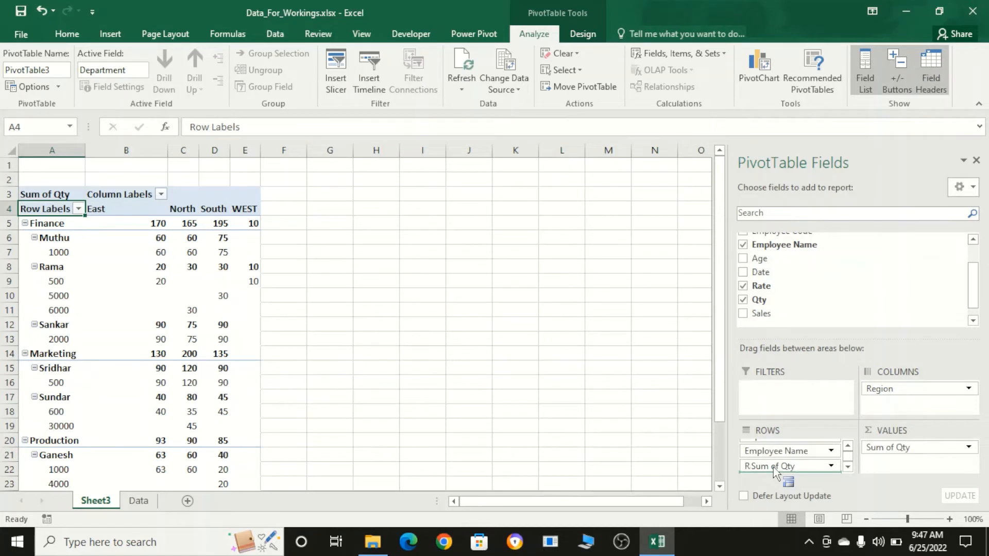
{"action": "left_click_drag", "start_coordinate": [774, 471], "coordinate": [773, 469]}
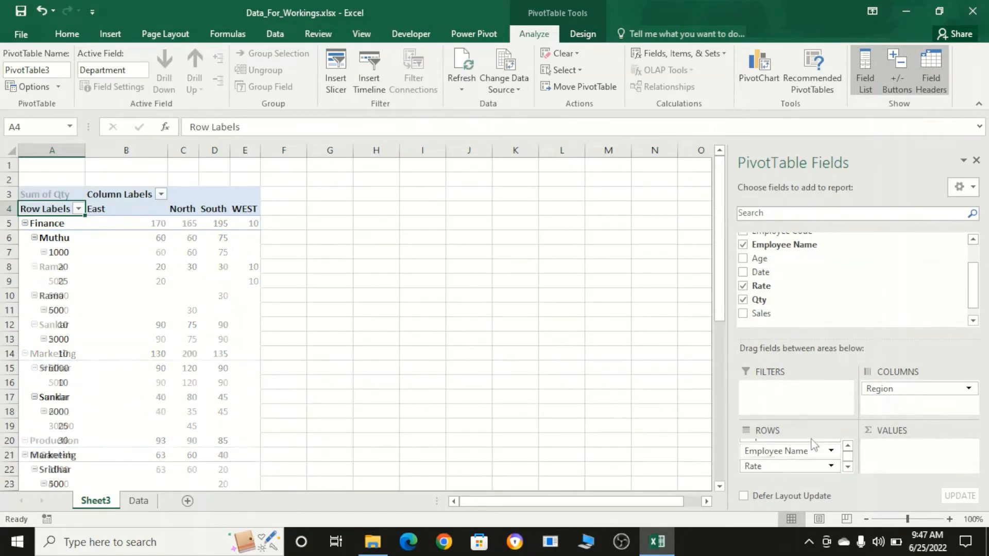
{"action": "left_click", "coordinate": [743, 314]}
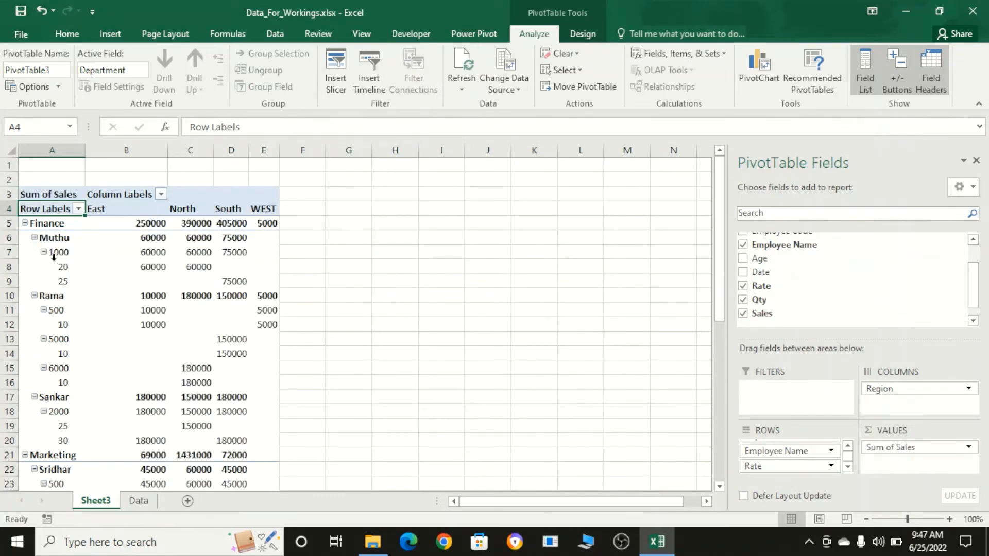
- Turn off all subtotals in the PivotTable and show its report layout in tabular form
{"action": "mouse_move", "coordinate": [147, 254]}
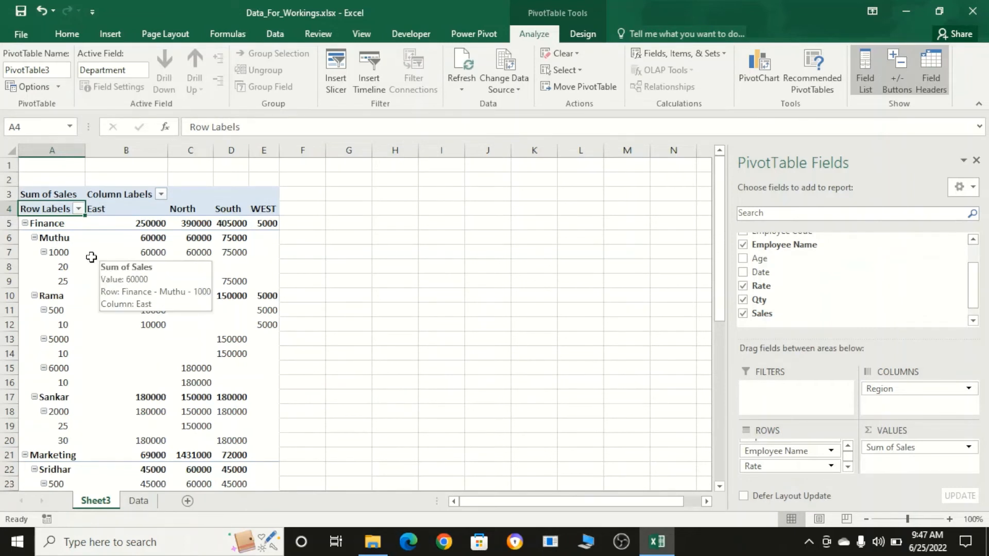
{"action": "left_click", "coordinate": [582, 34]}
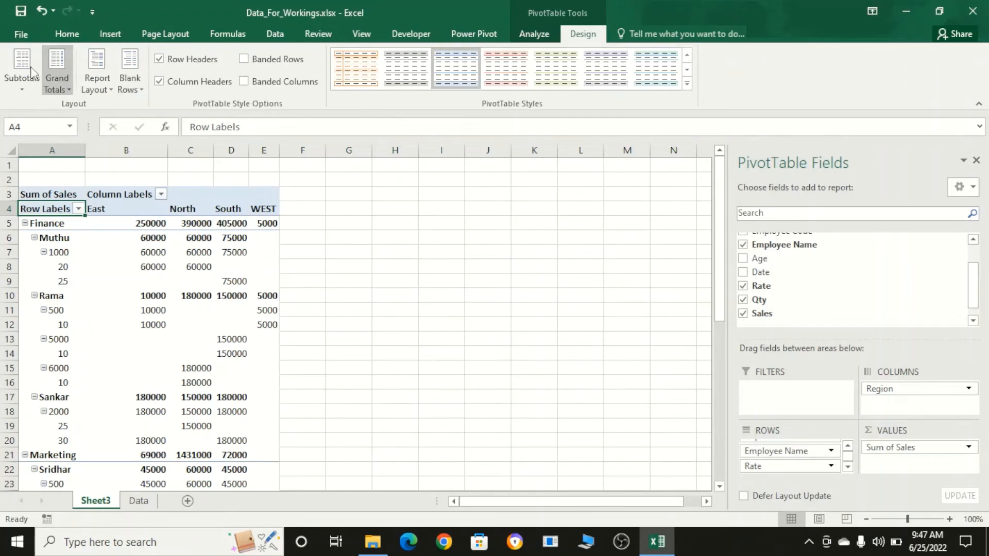
{"action": "left_click", "coordinate": [15, 81]}
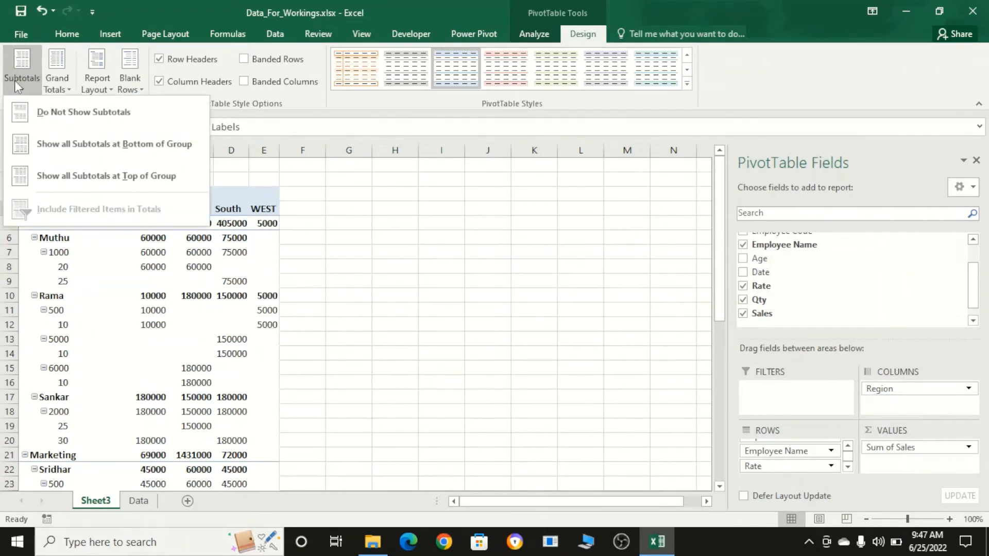
{"action": "left_click", "coordinate": [41, 114]}
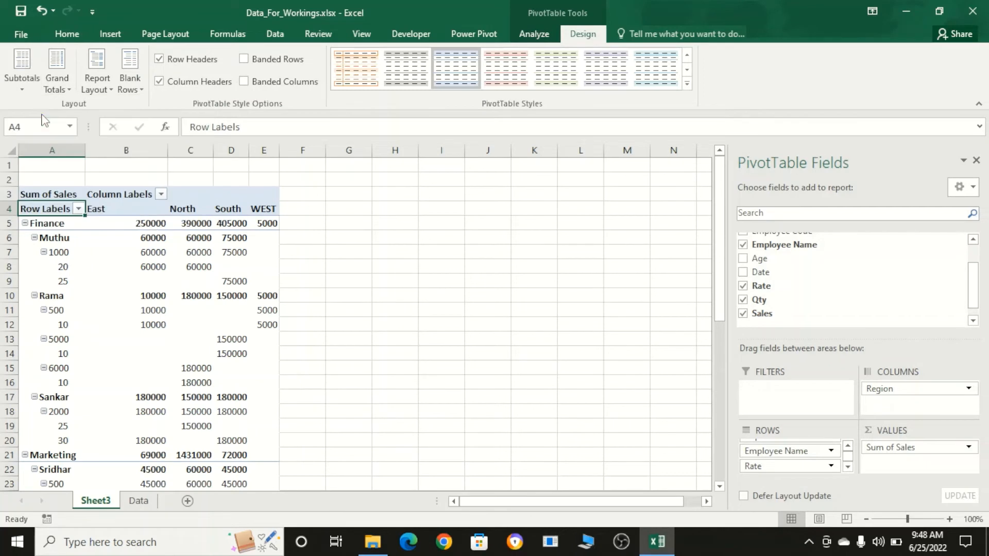
{"action": "left_click", "coordinate": [89, 79]}
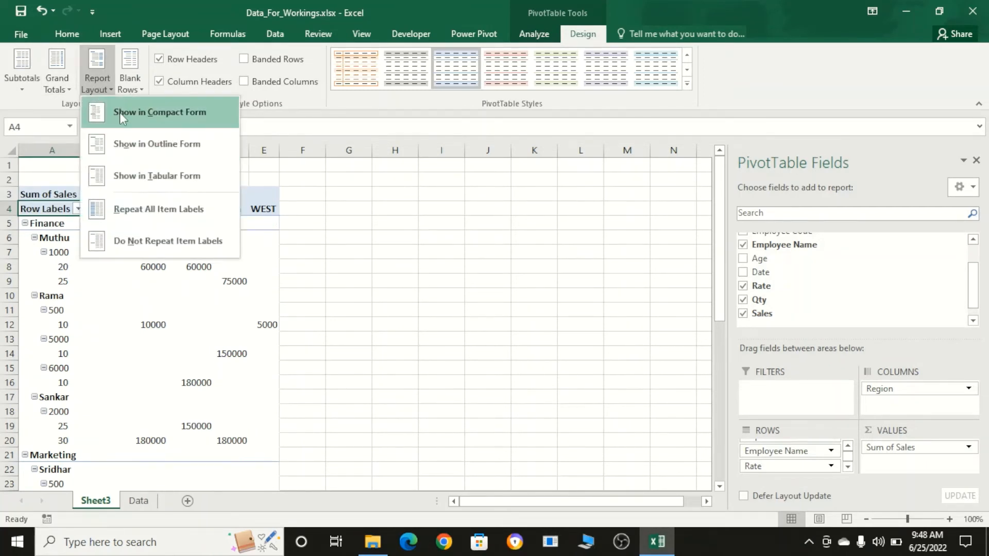
{"action": "left_click", "coordinate": [169, 181]}
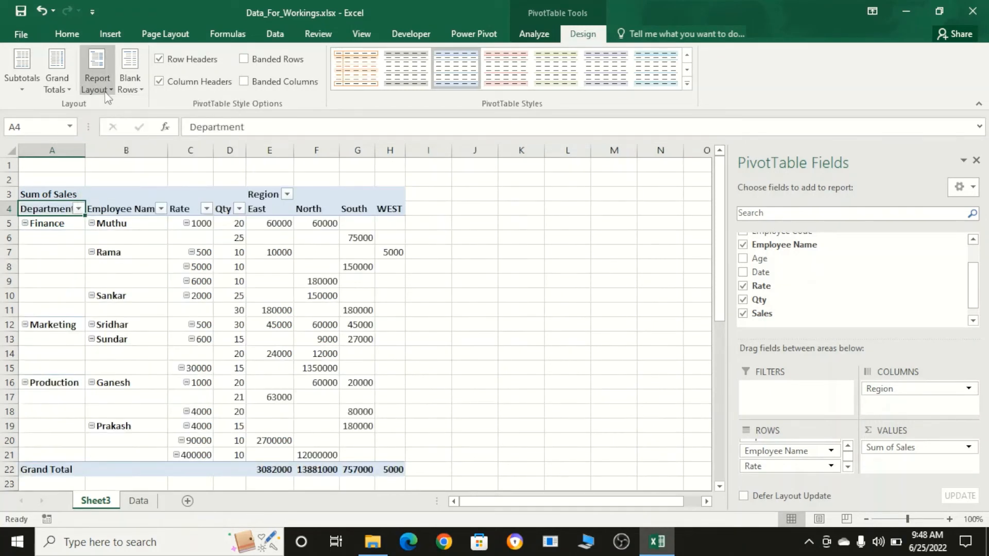
- Repeat all item labels in the PivotTable so the blank Department, Employee Name and Rate cells are filled in
{"action": "left_click", "coordinate": [97, 72]}
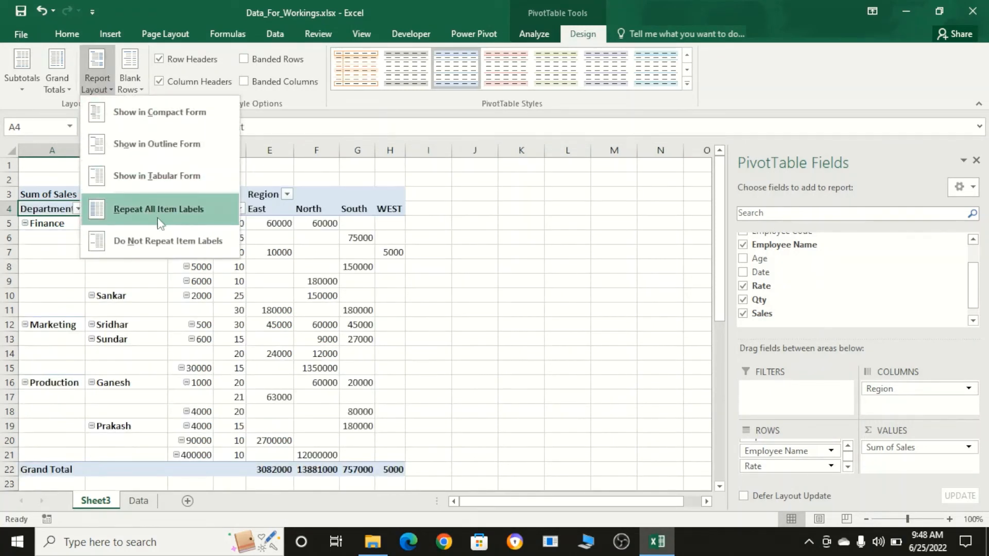
{"action": "left_click", "coordinate": [42, 268]}
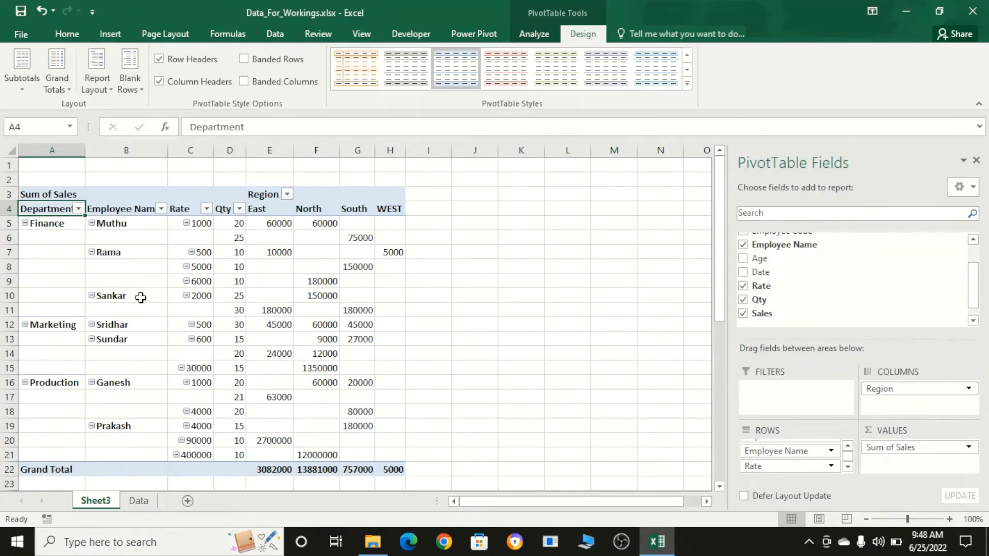
{"action": "left_click", "coordinate": [55, 238]}
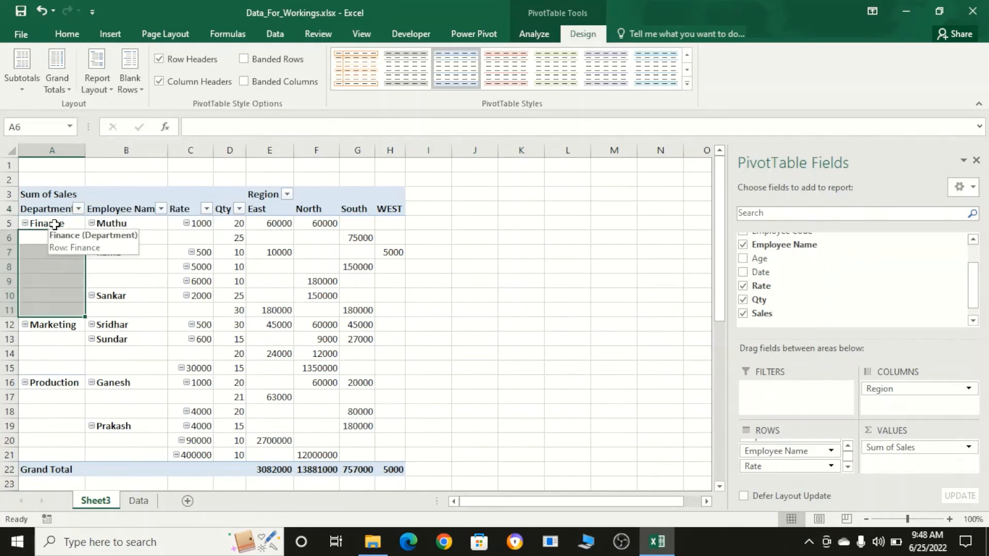
{"action": "left_click", "coordinate": [93, 70]}
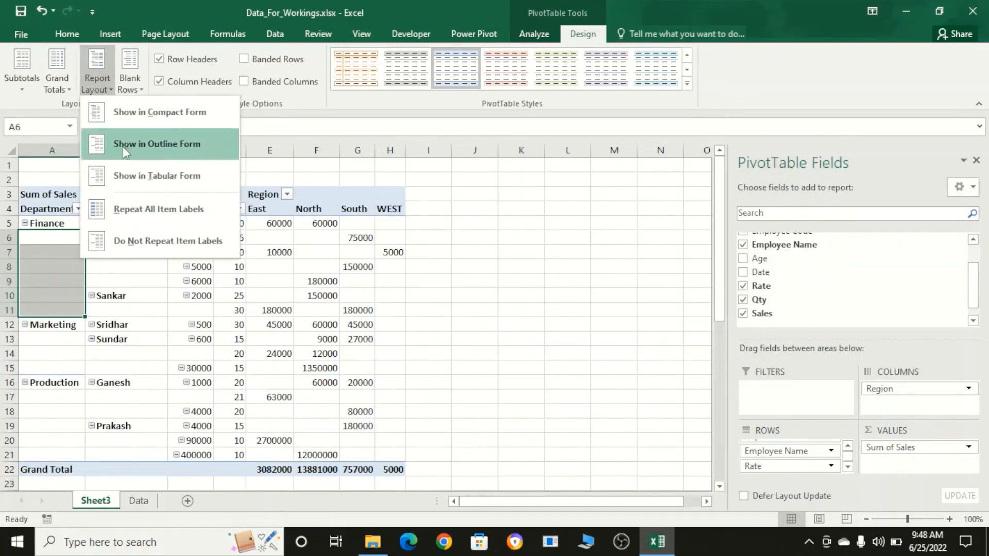
{"action": "left_click", "coordinate": [169, 207]}
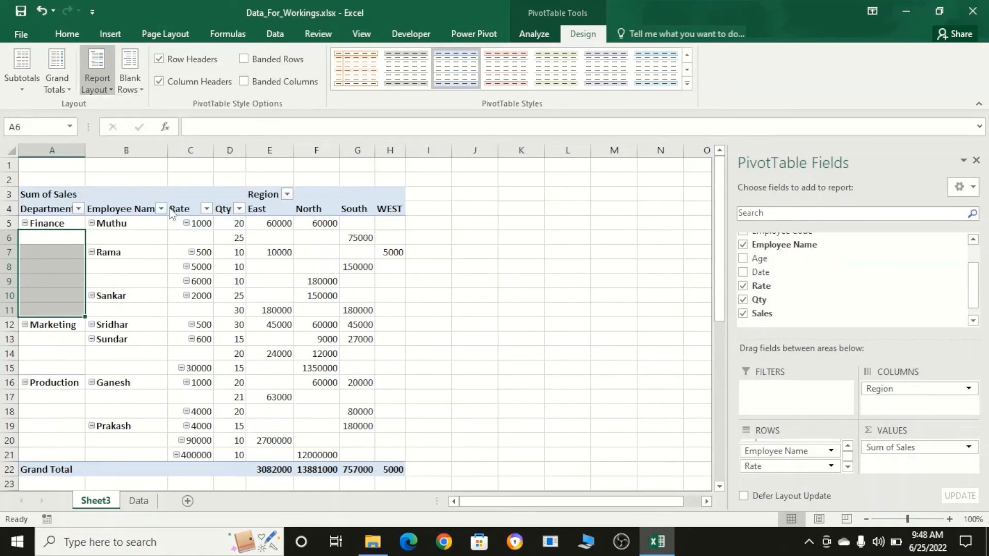
- Autofit the width of all columns on the PivotTable sheet, and select the first Qty cell, D5
{"action": "left_click", "coordinate": [11, 150]}
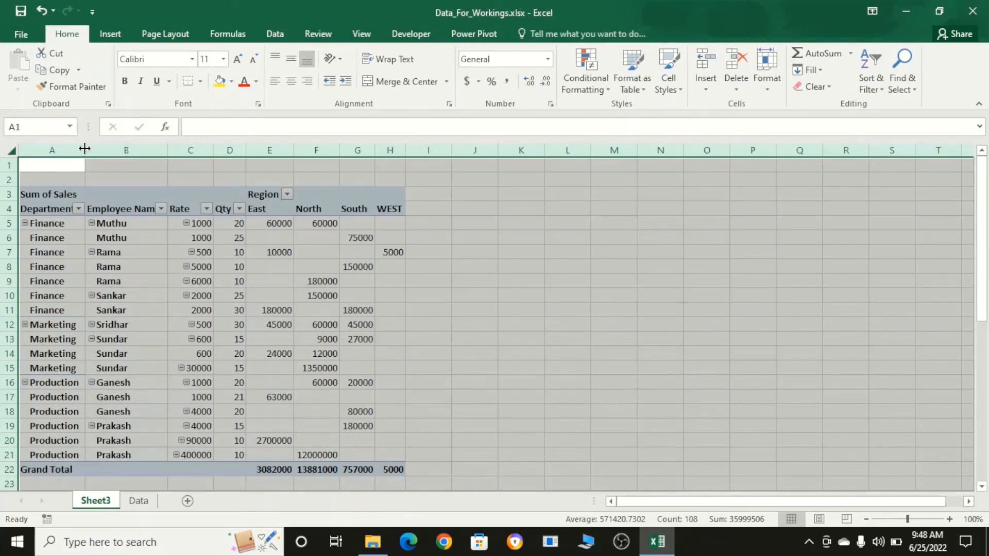
{"action": "double_click", "coordinate": [84, 149]}
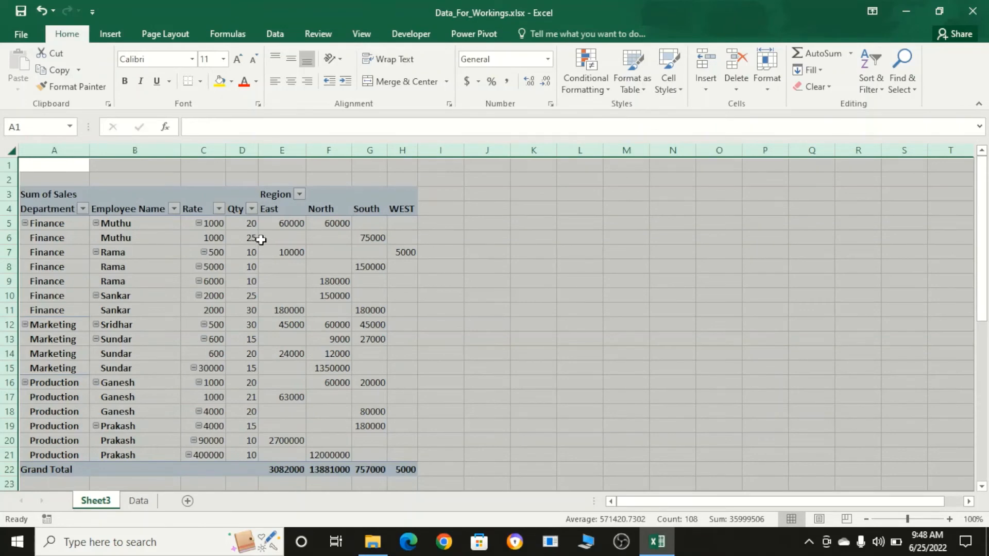
{"action": "left_click", "coordinate": [243, 226]}
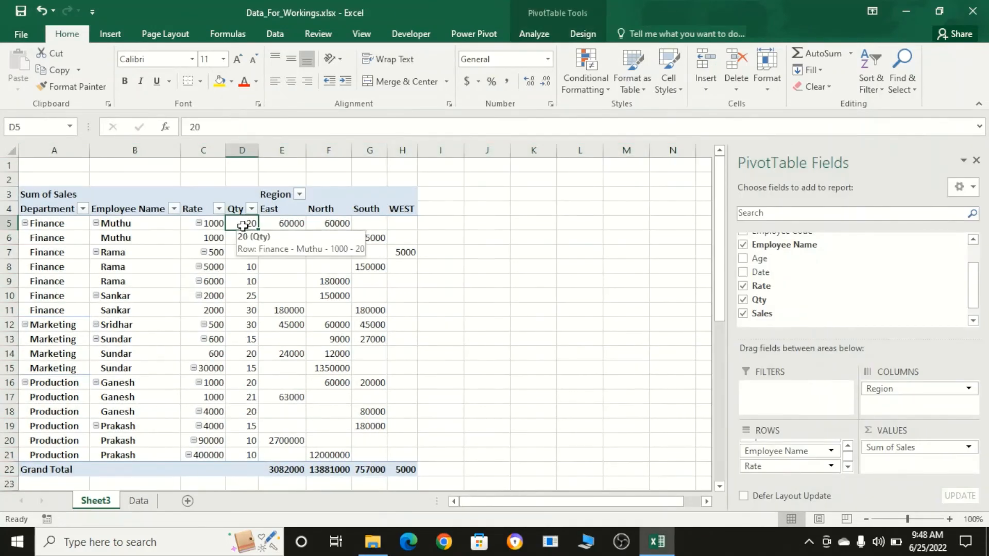